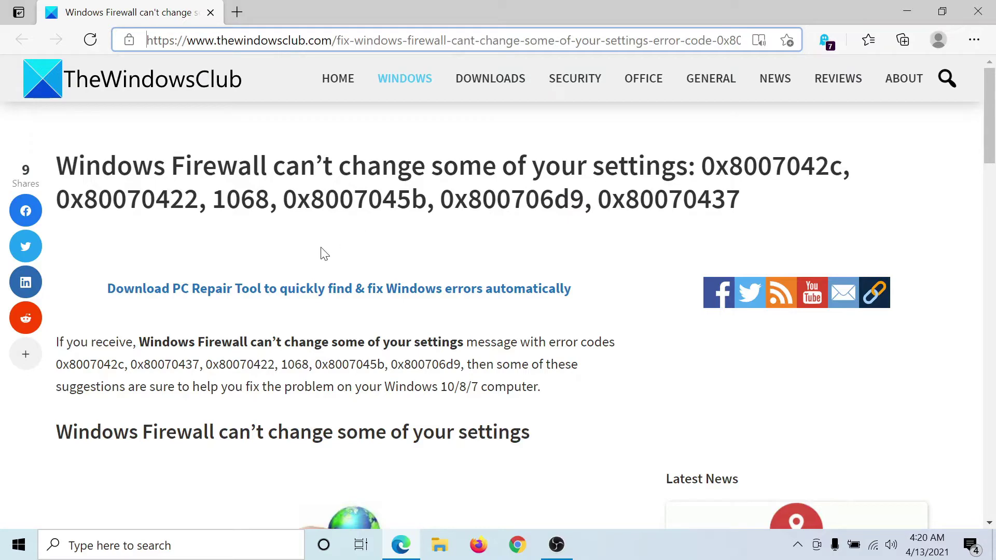
scroll(325, 253, down, 5)
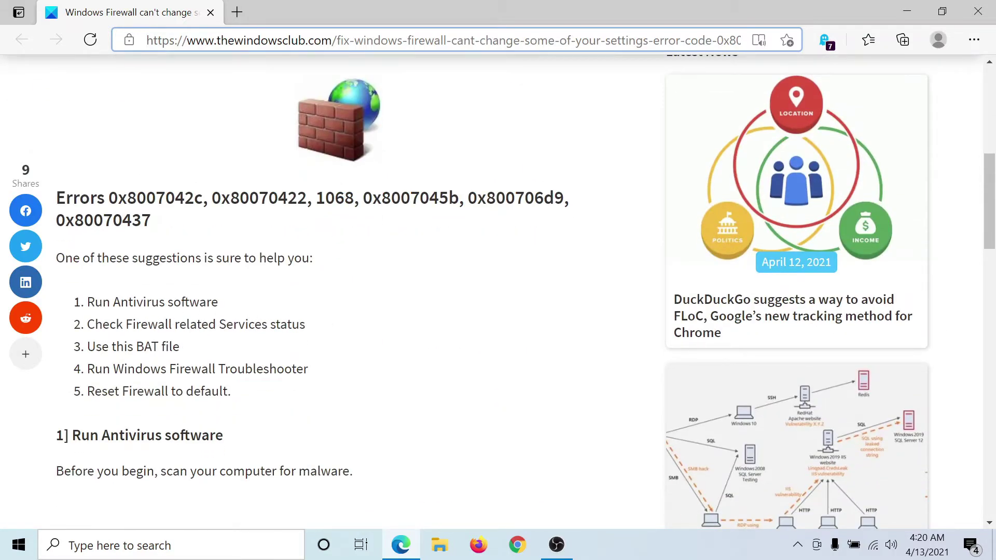
- Highlight the first suggested fix, 'Run Antivirus software', then clear the highlight
drag(88, 303, 223, 304)
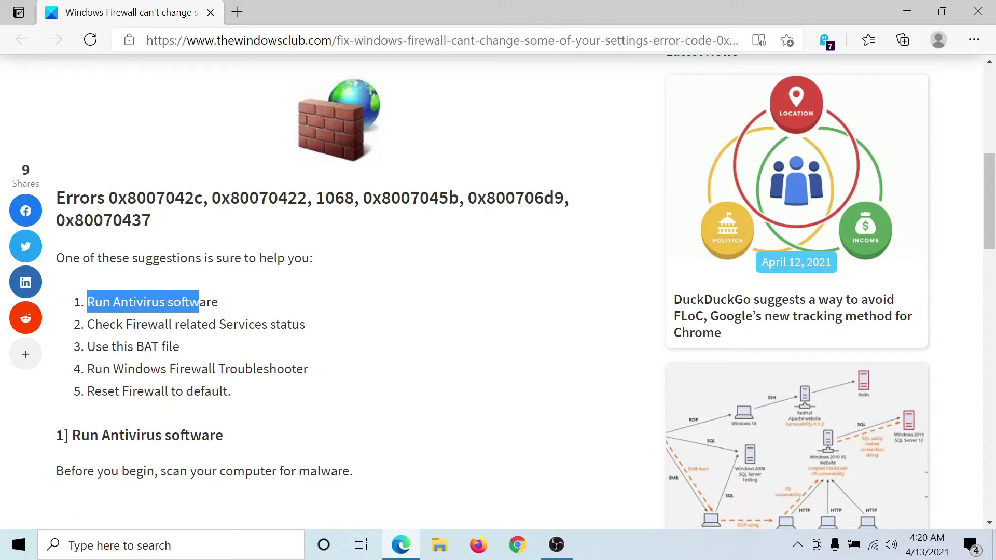
click(222, 303)
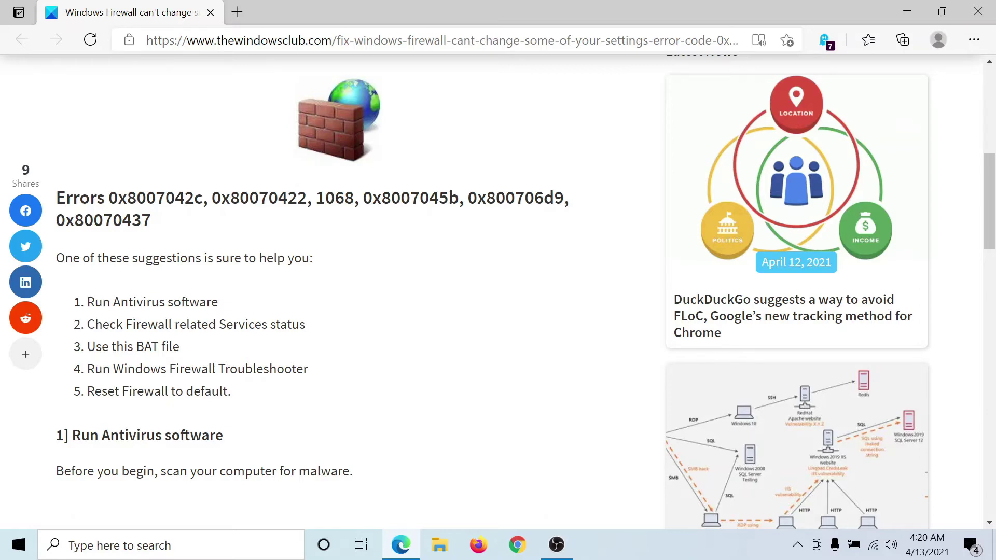
scroll(331, 341, down, 3)
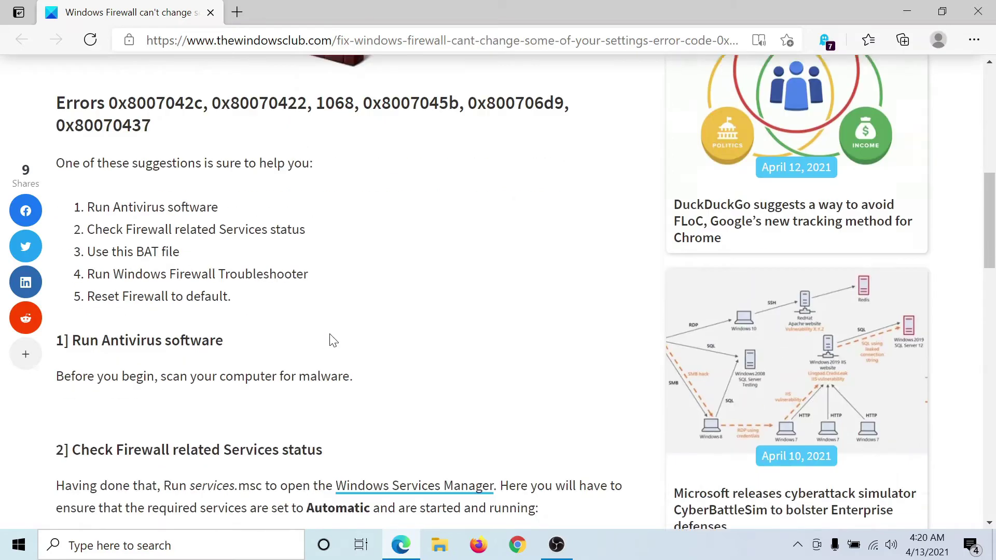
scroll(331, 341, down, 5)
scroll(258, 248, up, 2)
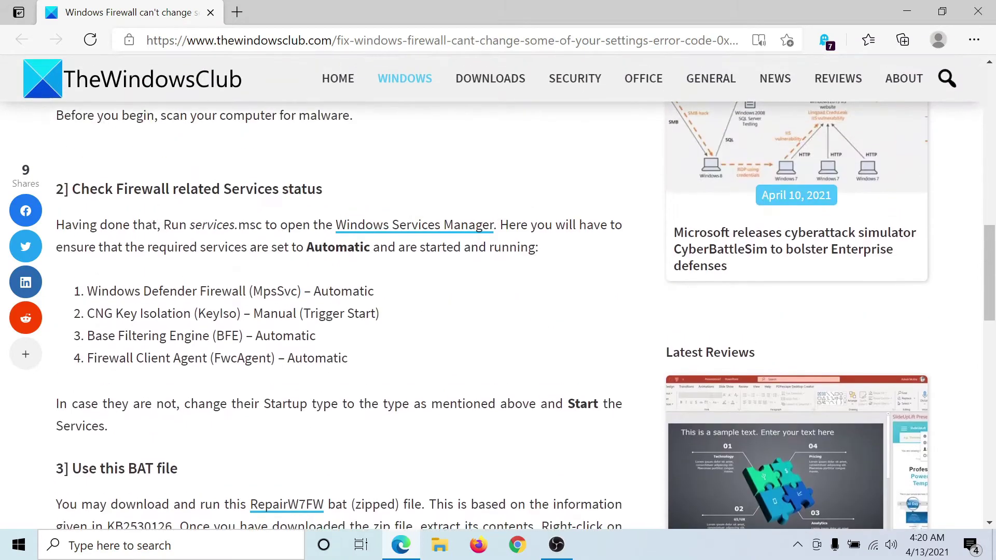
drag(87, 291, 350, 358)
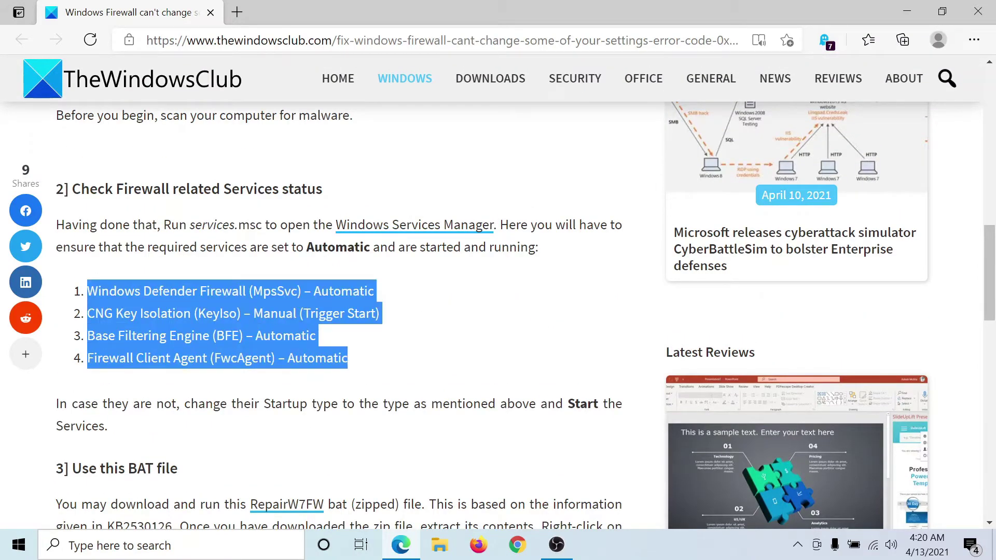
- Clear the highlight on the four firewall services and their startup types
click(350, 389)
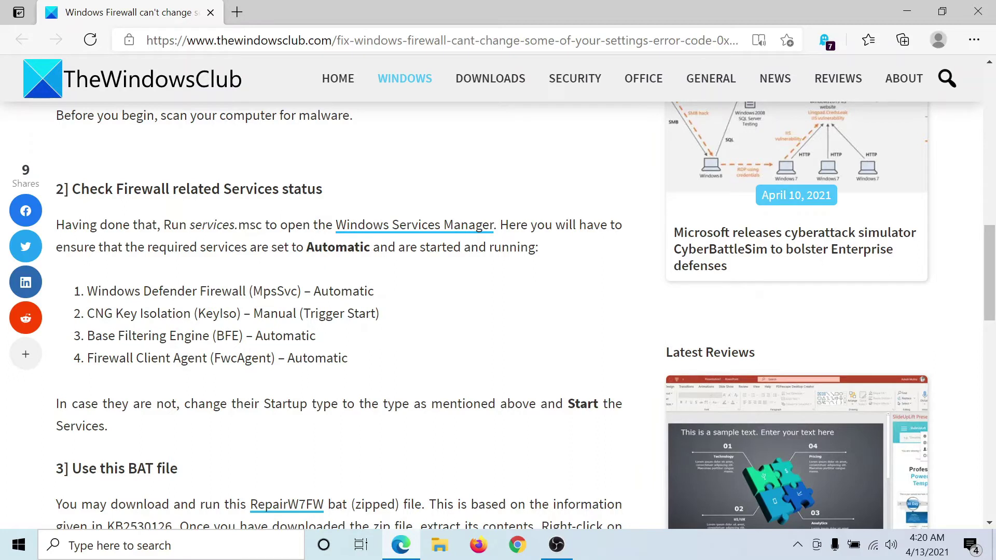
- Launch services.msc from the Run box (Win+R) to open Services
key(super+r)
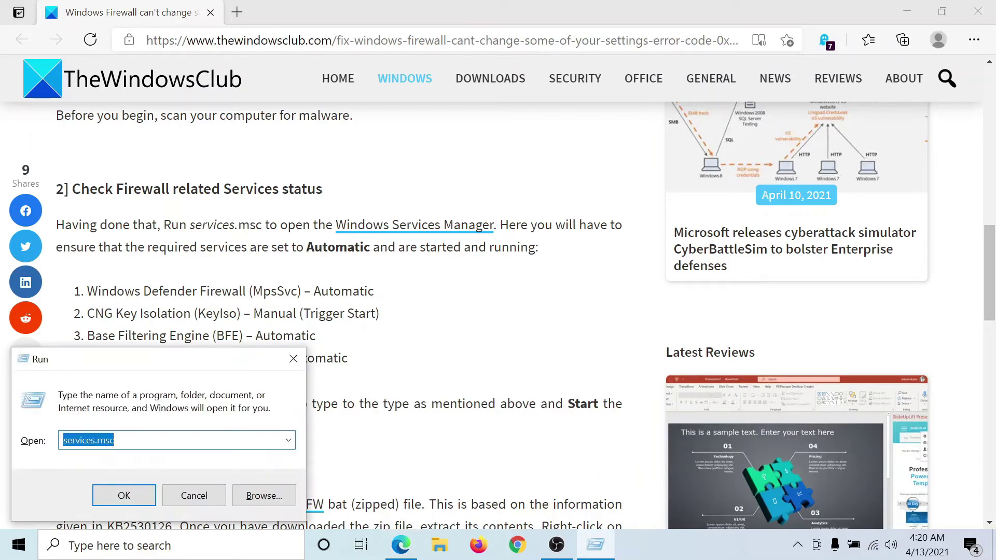
key(End)
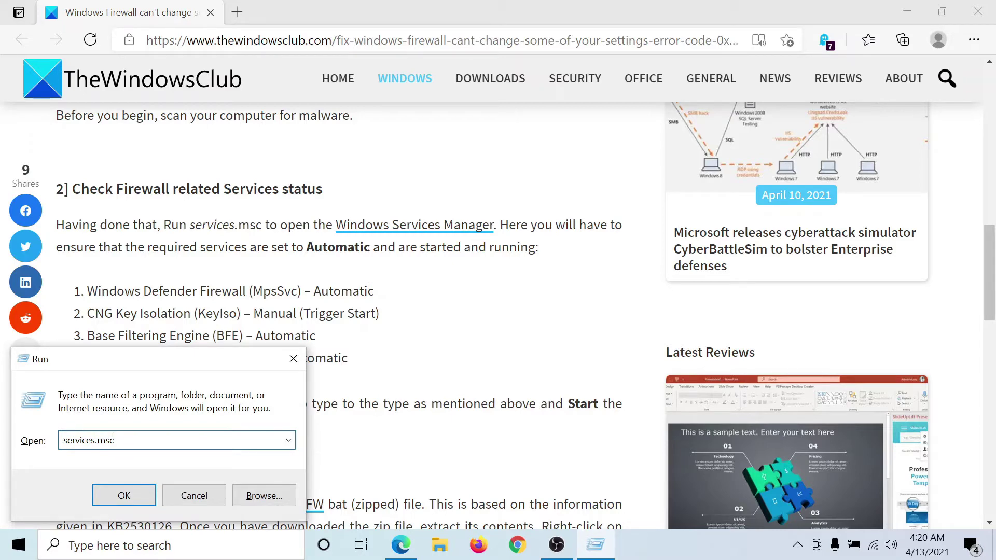
key(Return)
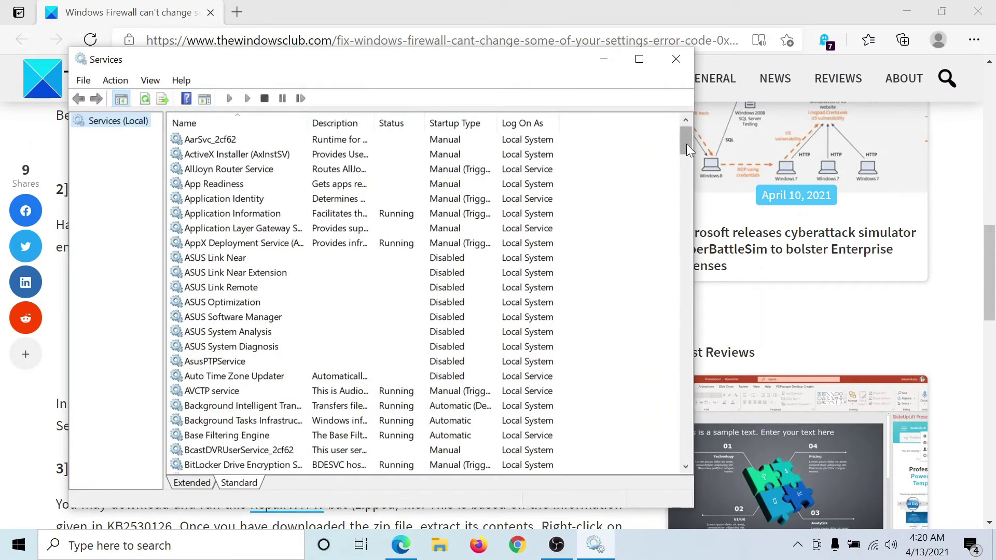
mouse_move(686, 141)
mouse_down()
mouse_move(684, 266)
mouse_move(696, 379)
mouse_move(685, 412)
mouse_up()
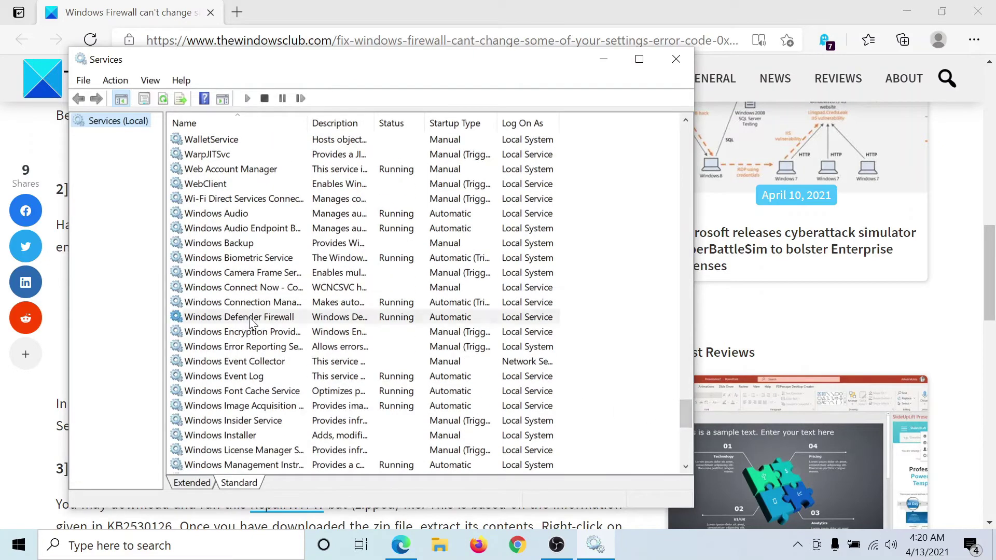
- Confirm Windows Defender Firewall is running with Automatic startup, then close its properties
double_click(239, 316)
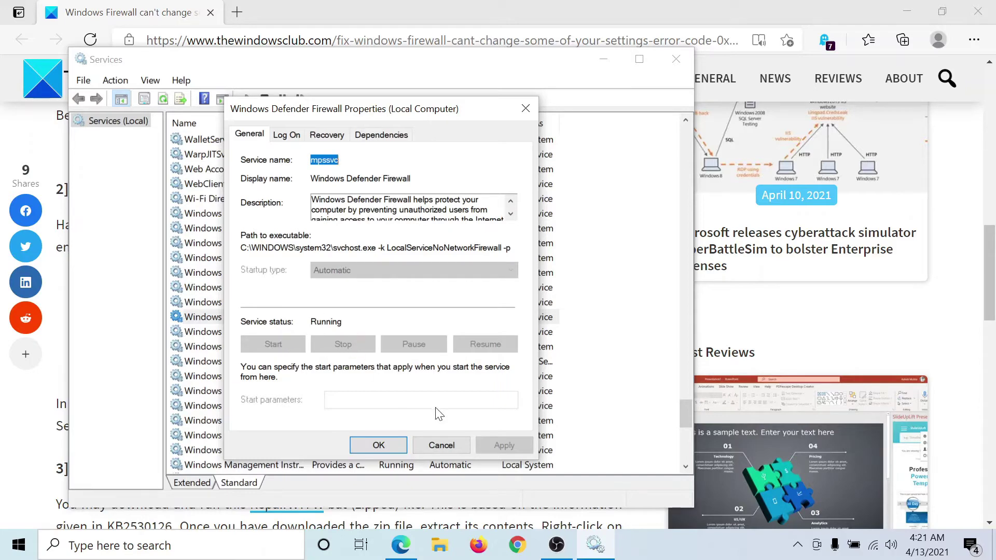
click(359, 447)
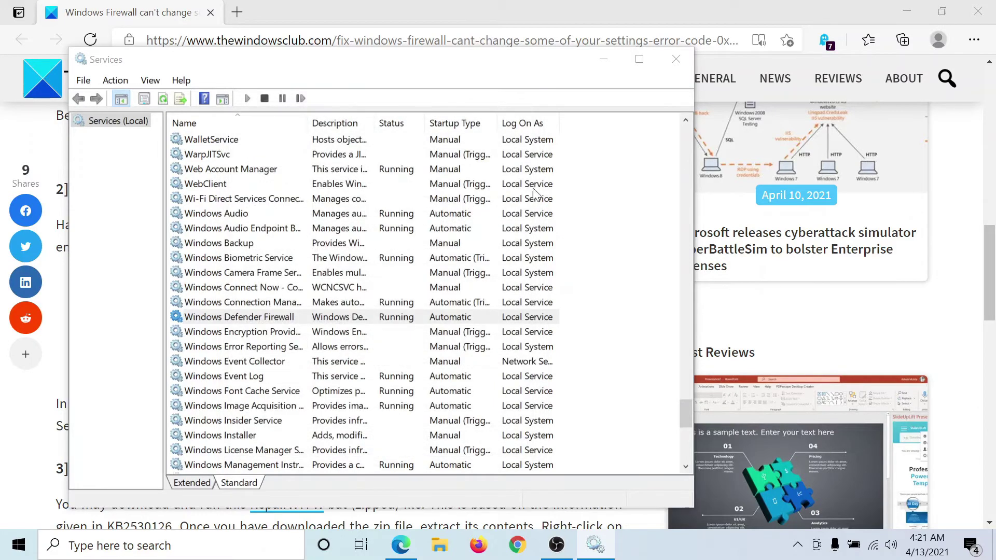
- Close Services and highlight the CNG Key Isolation and BFE entries in the article
click(676, 59)
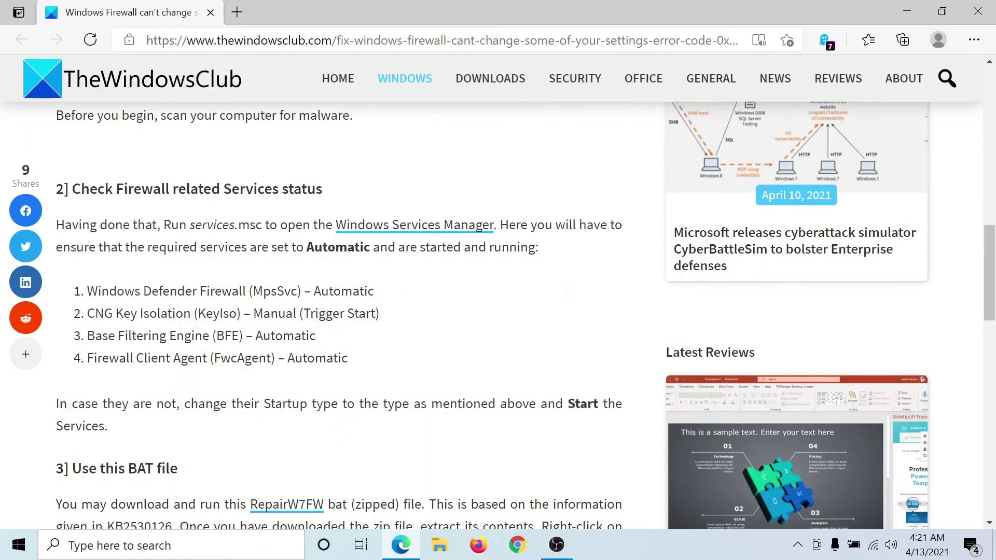
drag(87, 313, 351, 361)
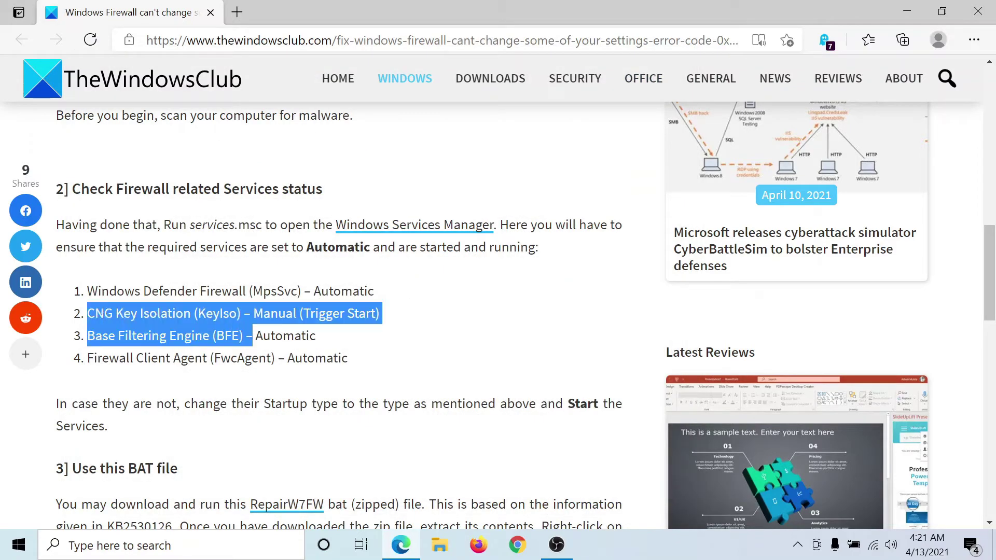
click(354, 365)
scroll(296, 296, down, 3)
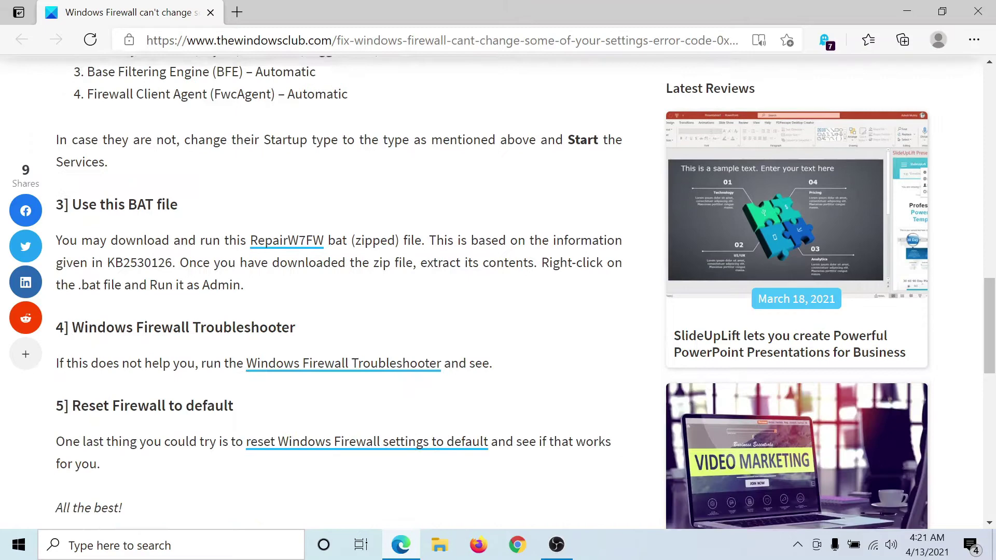
scroll(296, 296, down, 1)
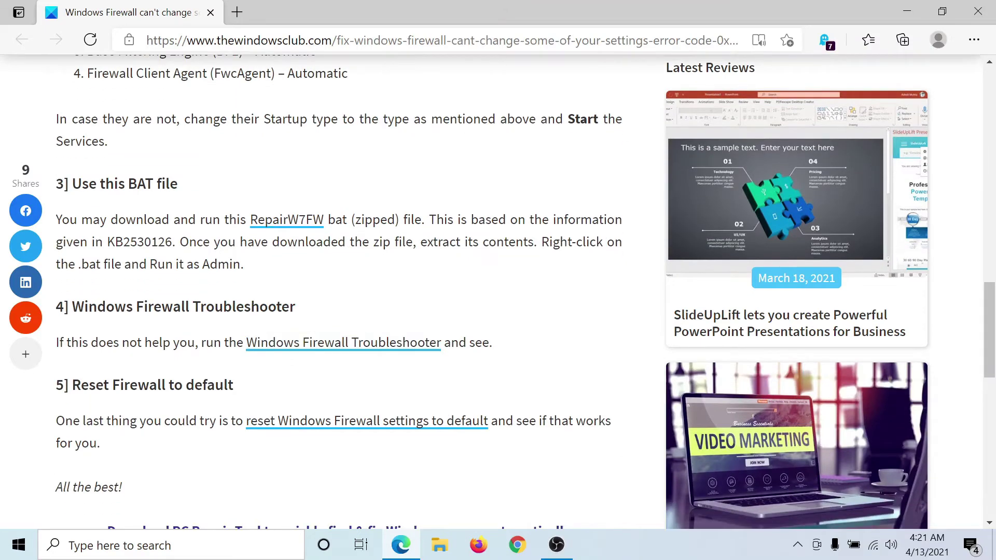
- Download RepairW7FW.zip from the article's RepairW7FW link
double_click(268, 221)
right_click(266, 228)
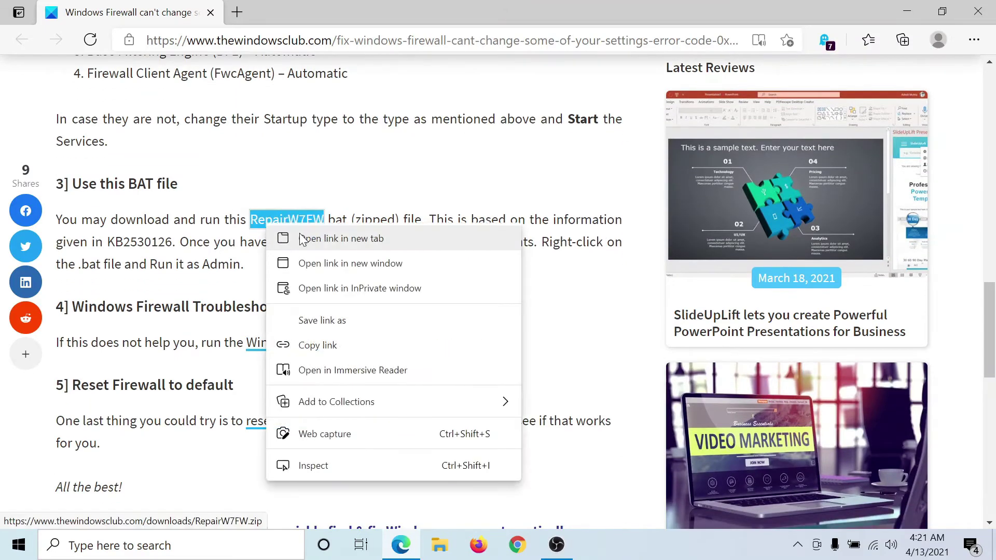
click(311, 245)
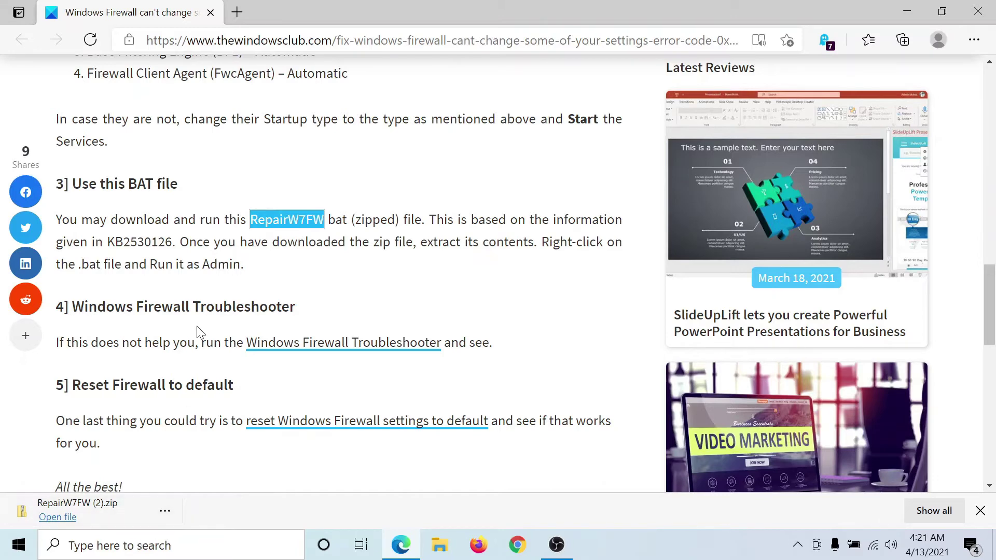
scroll(201, 334, down, 1)
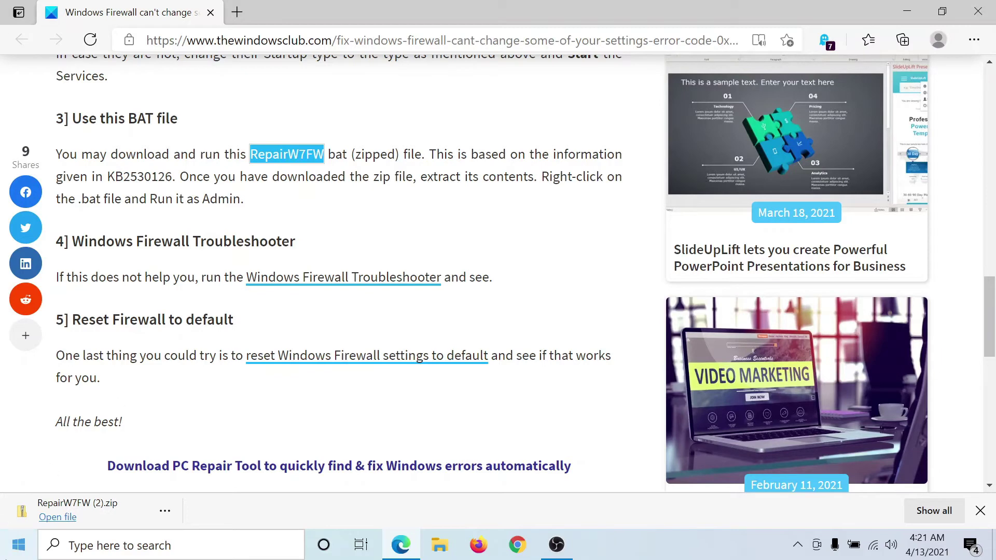
- Check Firewall & network protection in Settings > Update & Security > Windows Security, then close it
click(19, 545)
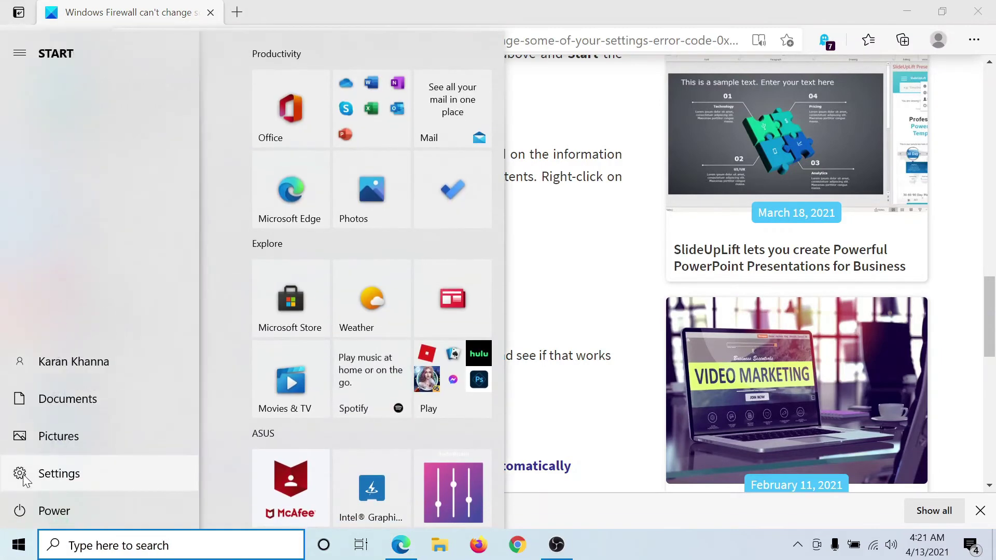
click(19, 472)
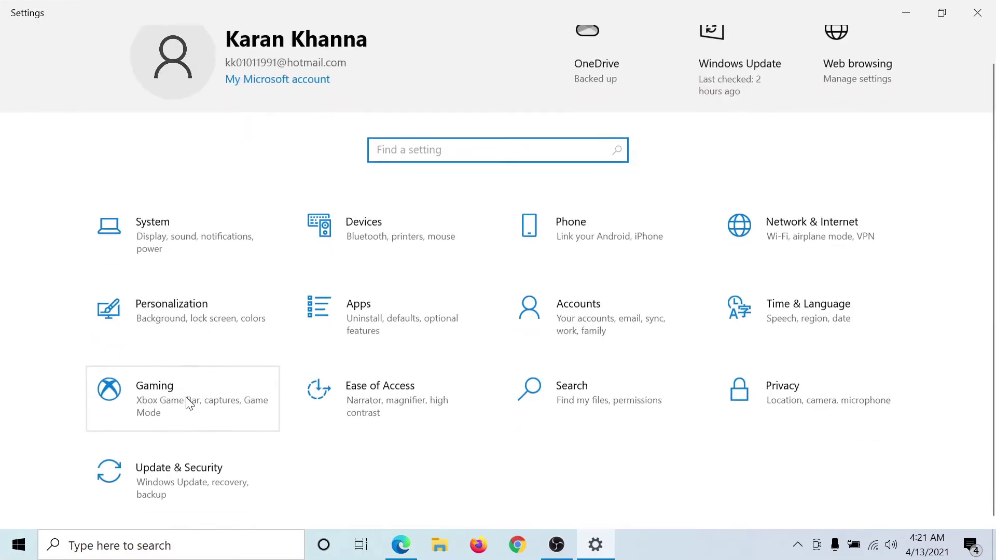
click(177, 483)
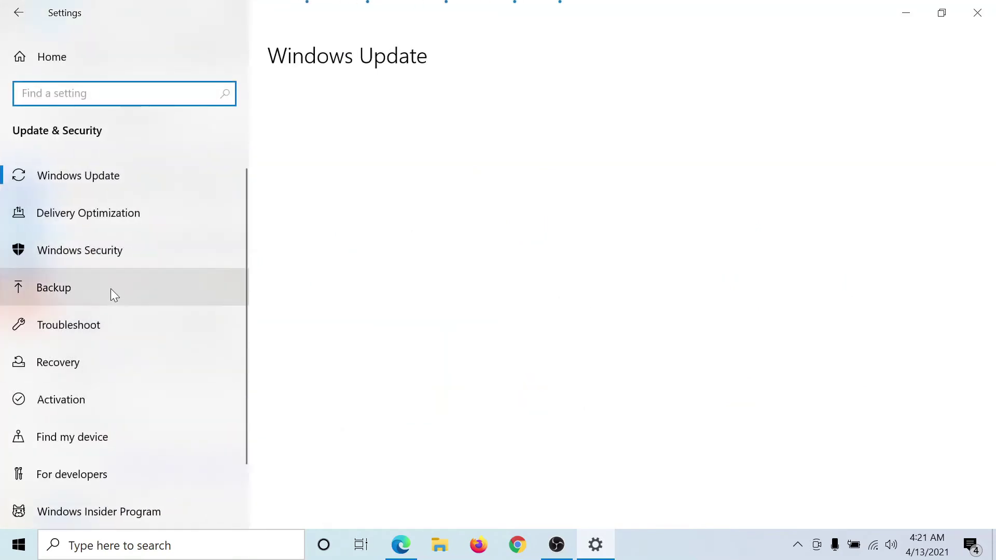
click(116, 256)
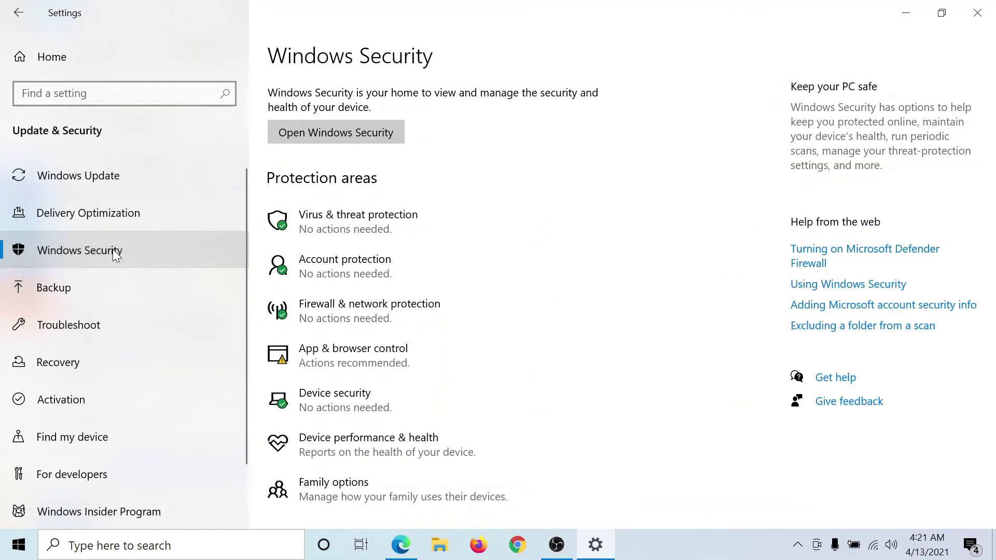
click(370, 311)
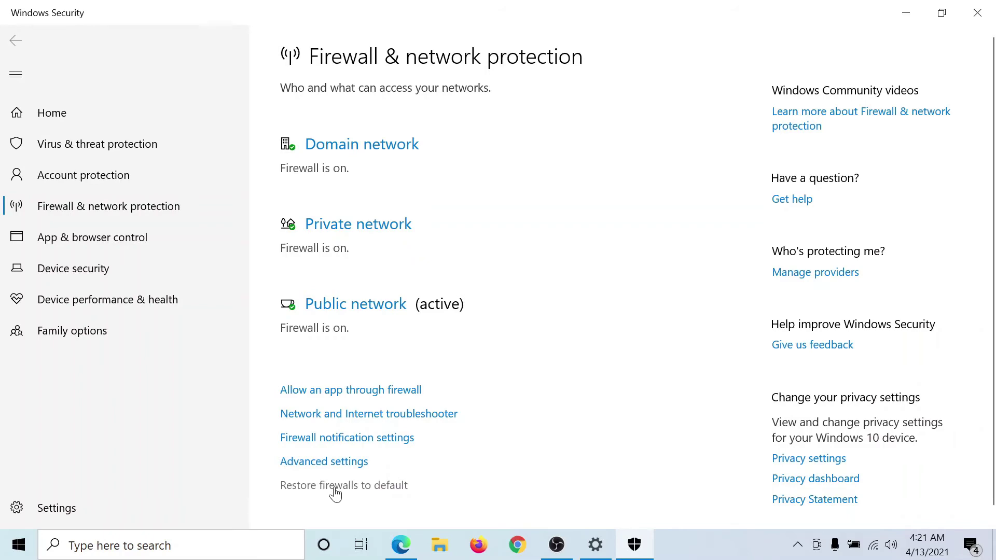
click(978, 13)
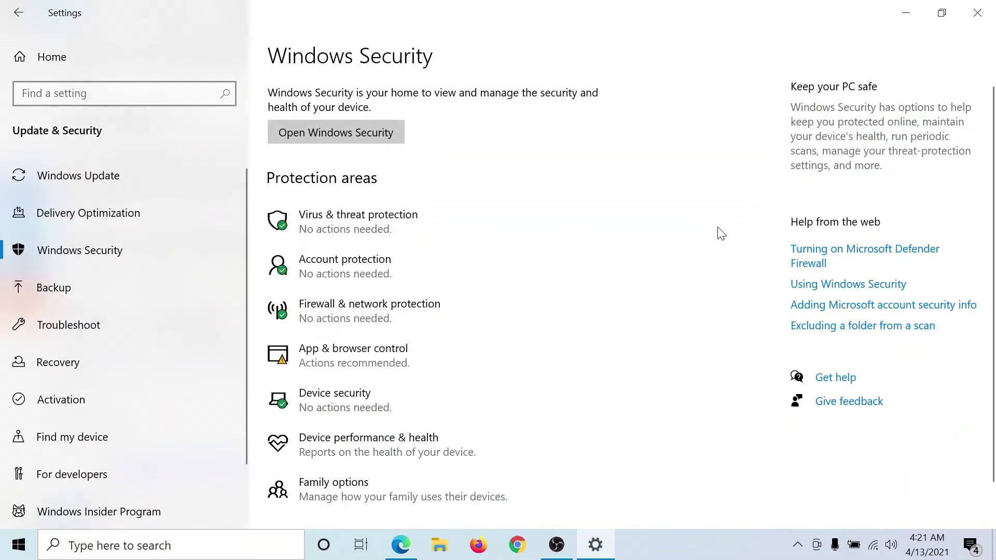
click(401, 544)
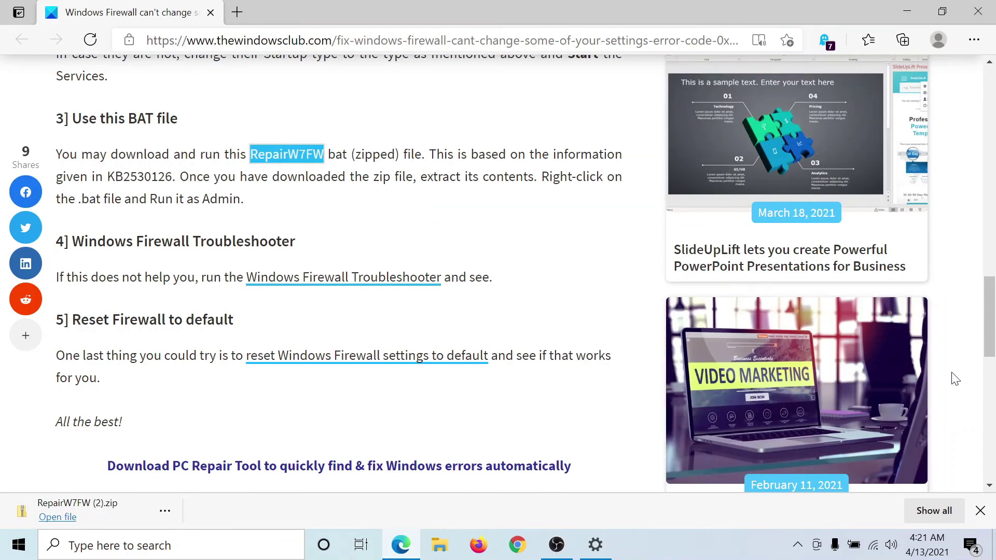
drag(987, 319, 986, 101)
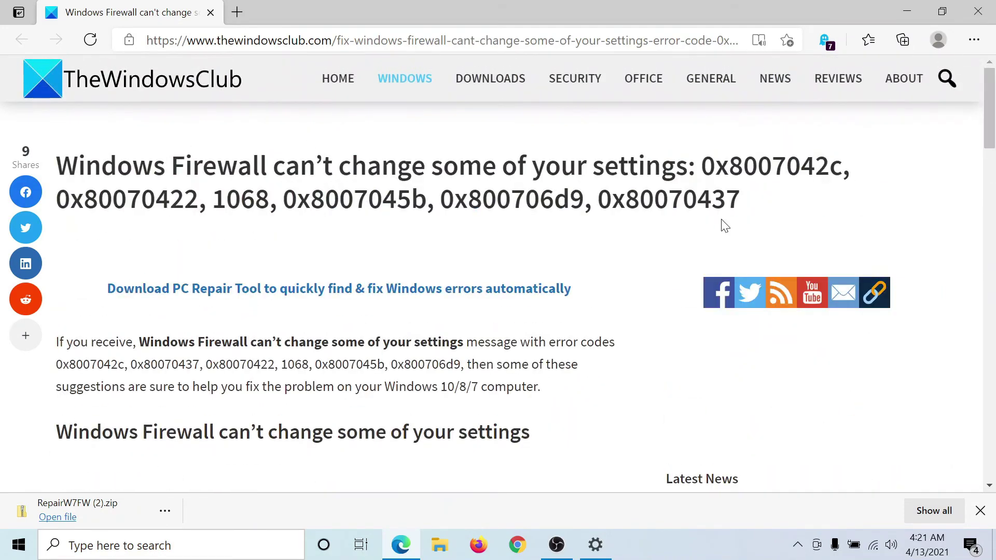